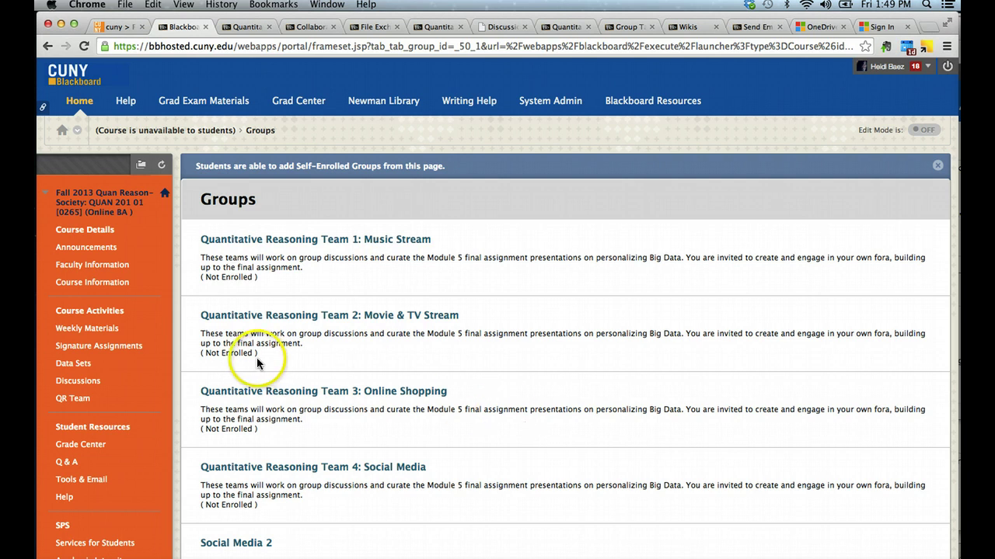
- Open the QR Team Groups page listing Quantitative Reasoning Teams 1–4 and Social Media 2
click(78, 401)
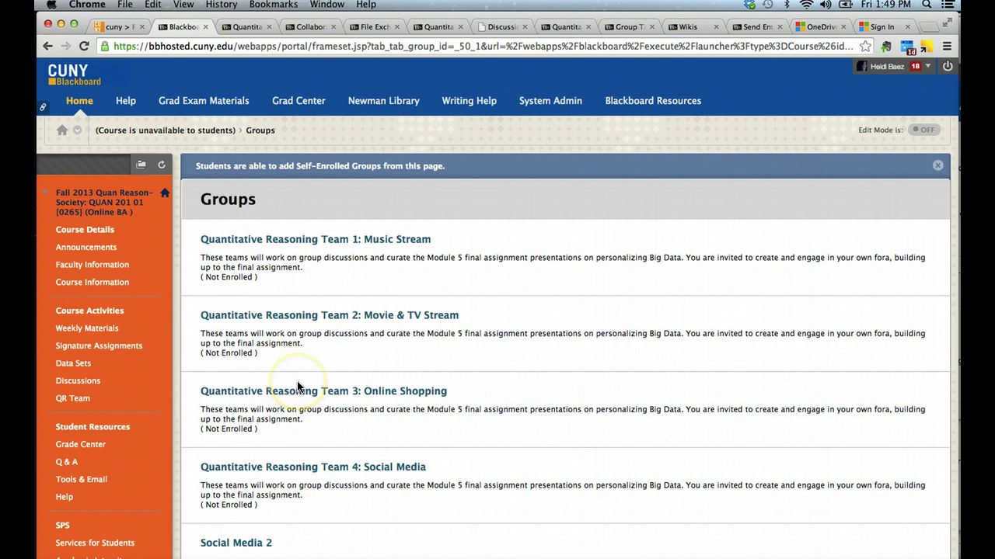
- Open the Quantitative Reasoning Team 4: Social Media group and scroll down to its Group Tools
click(299, 469)
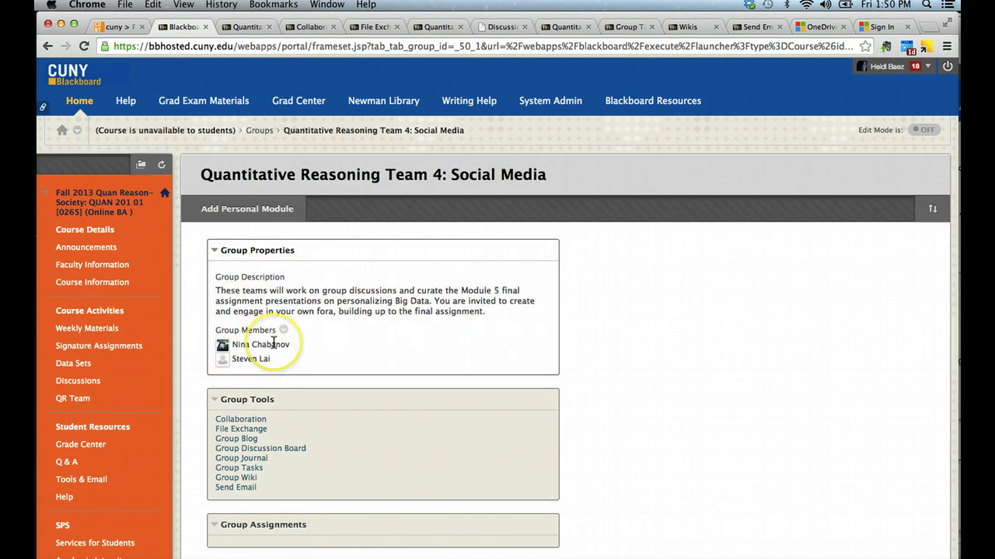
scroll(268, 342, down, 3)
scroll(273, 343, down, 2)
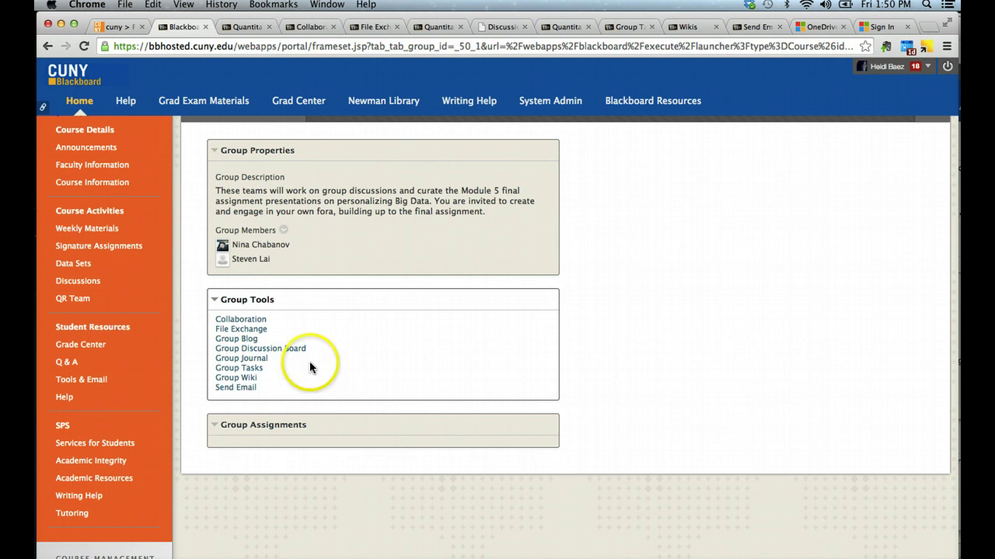
click(311, 26)
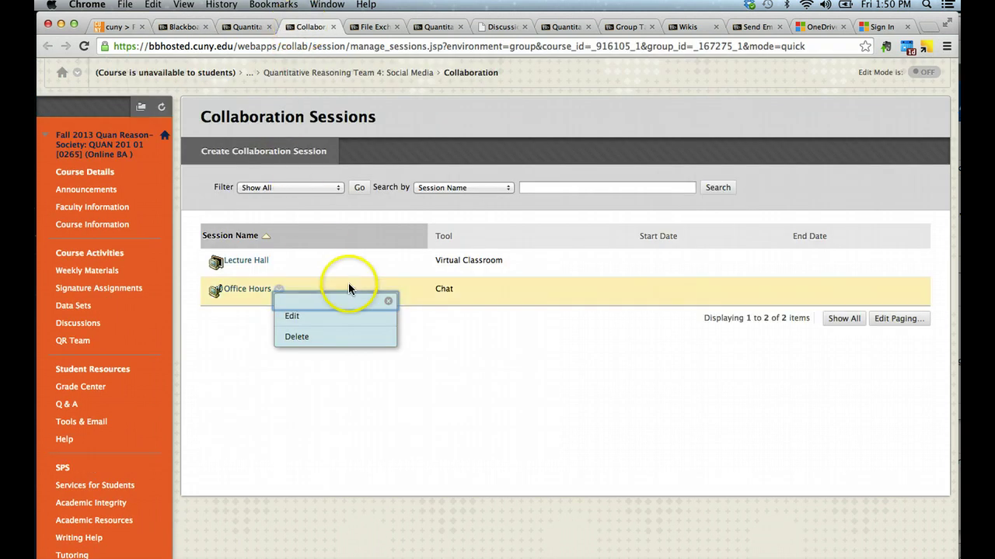
click(385, 365)
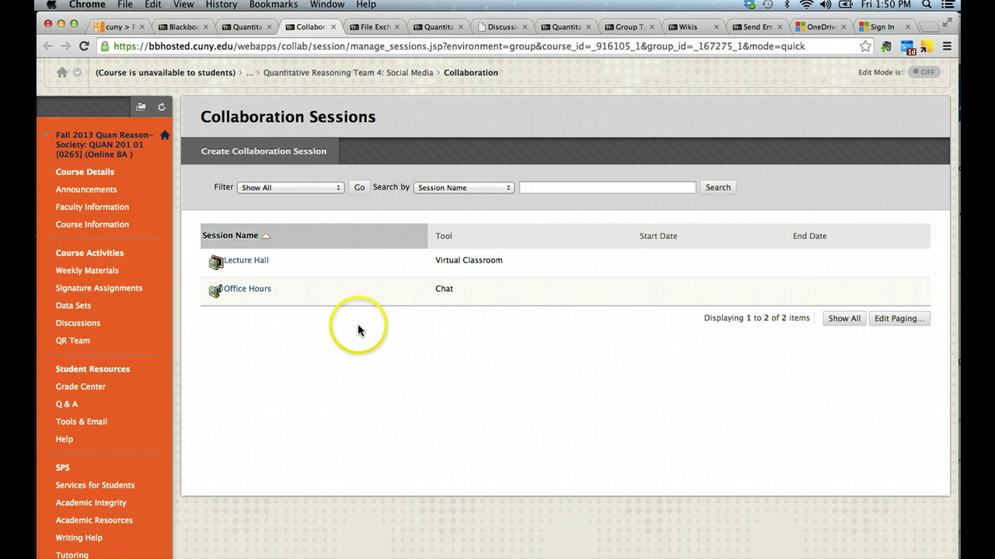
mouse_move(254, 294)
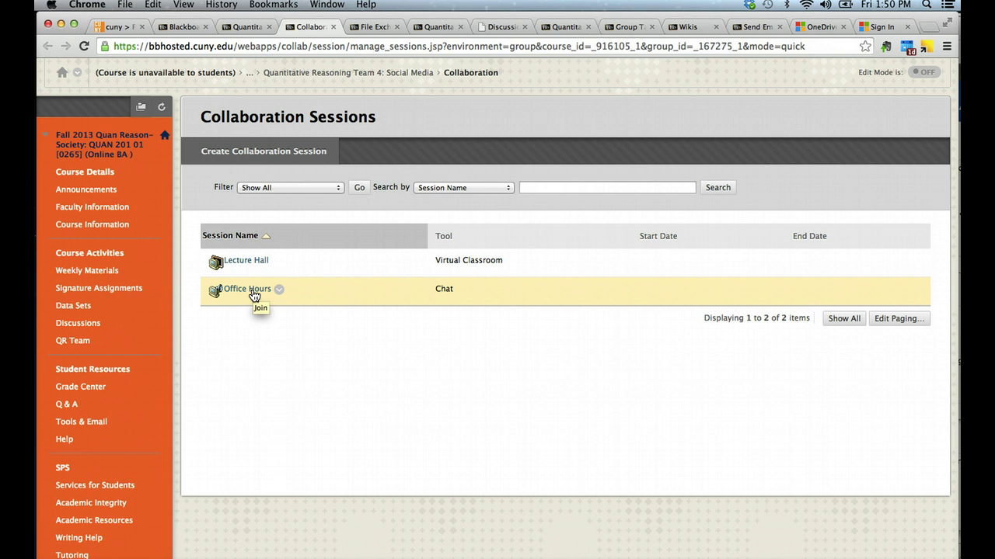
click(244, 30)
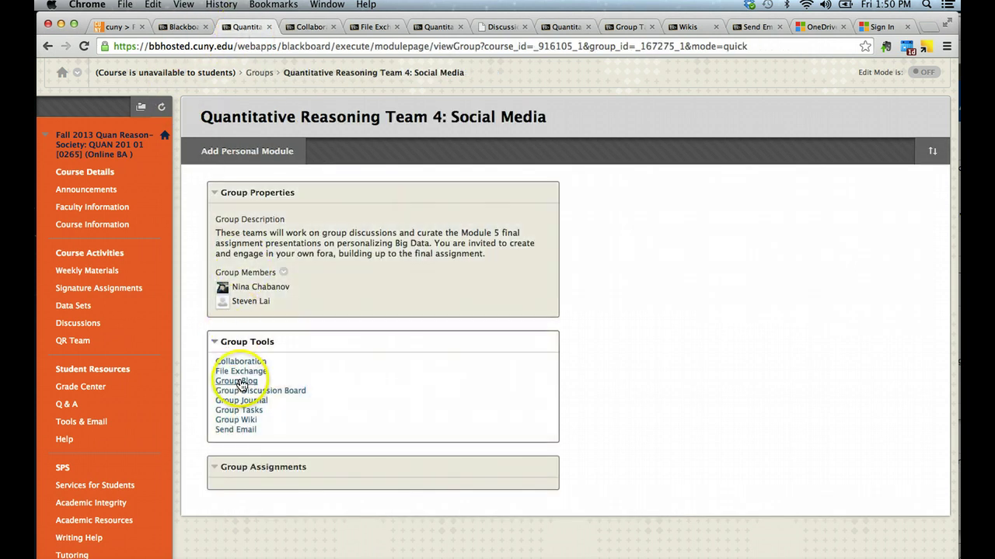
click(372, 29)
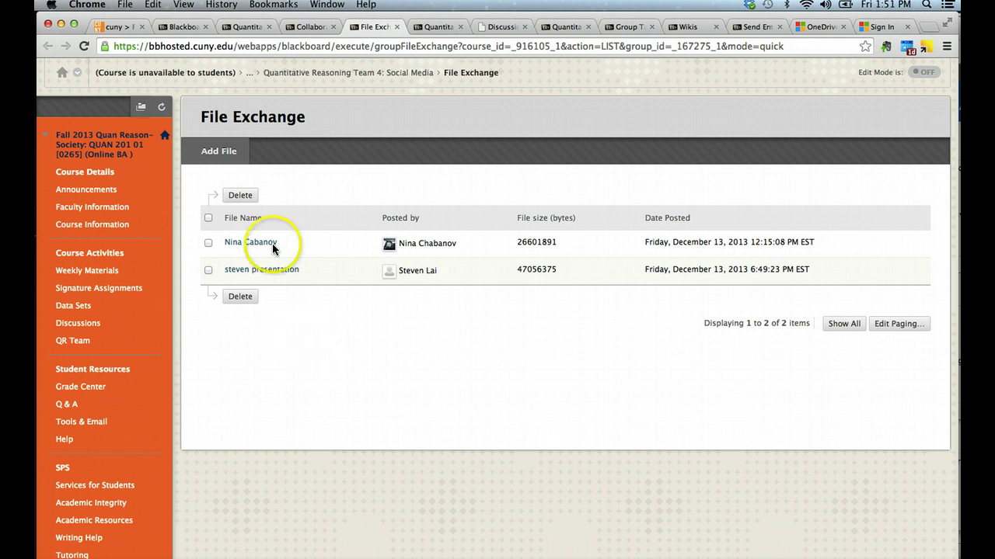
click(238, 28)
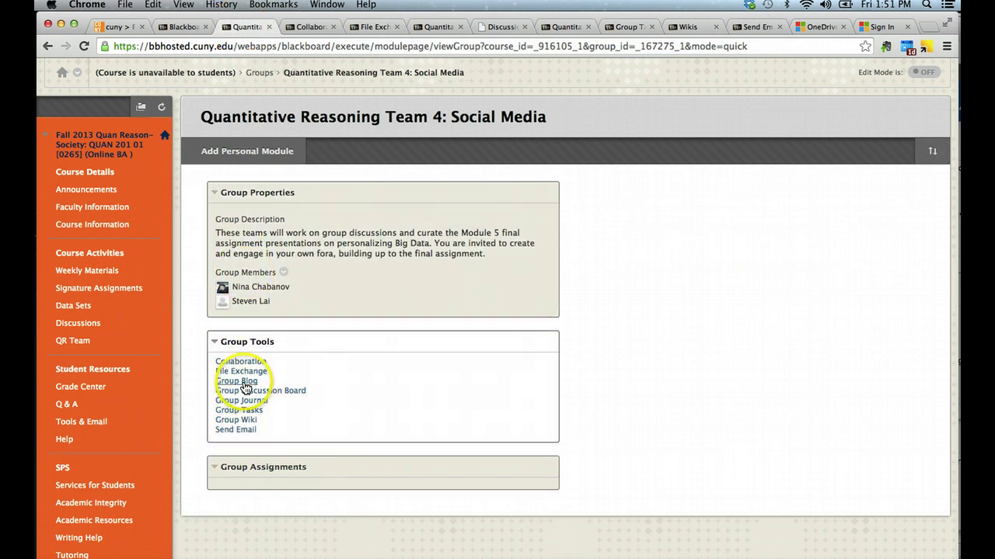
click(430, 28)
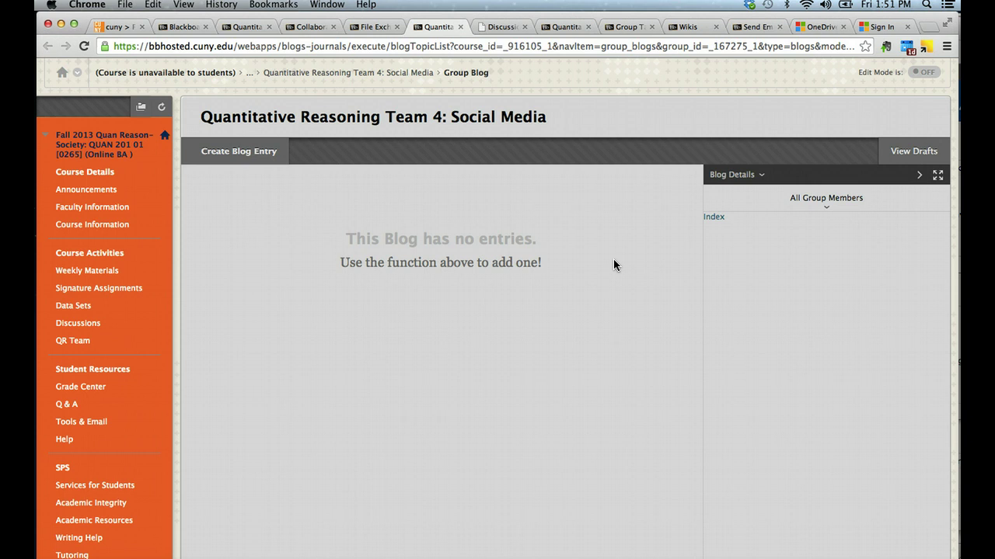
click(243, 27)
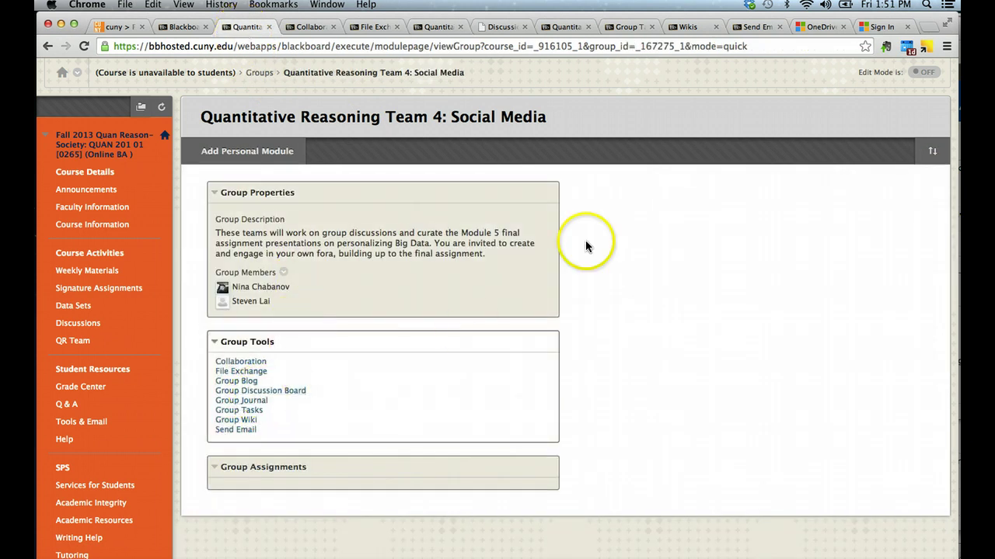
click(497, 27)
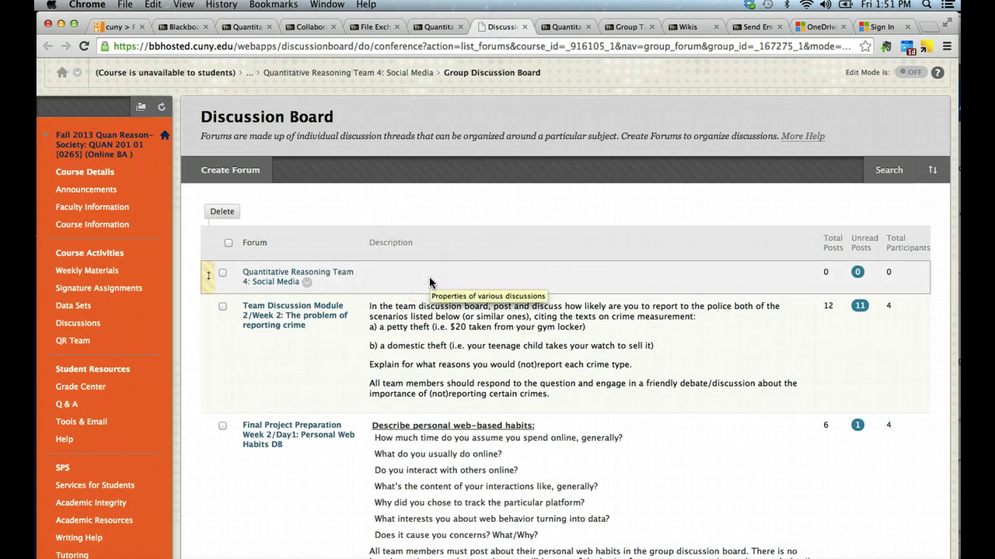
scroll(429, 278, down, 5)
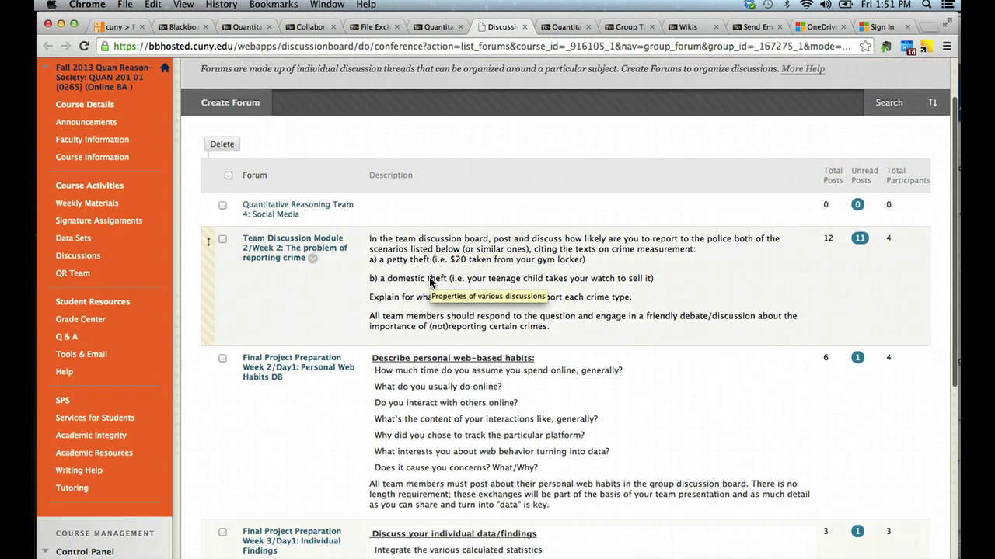
scroll(430, 282, down, 4)
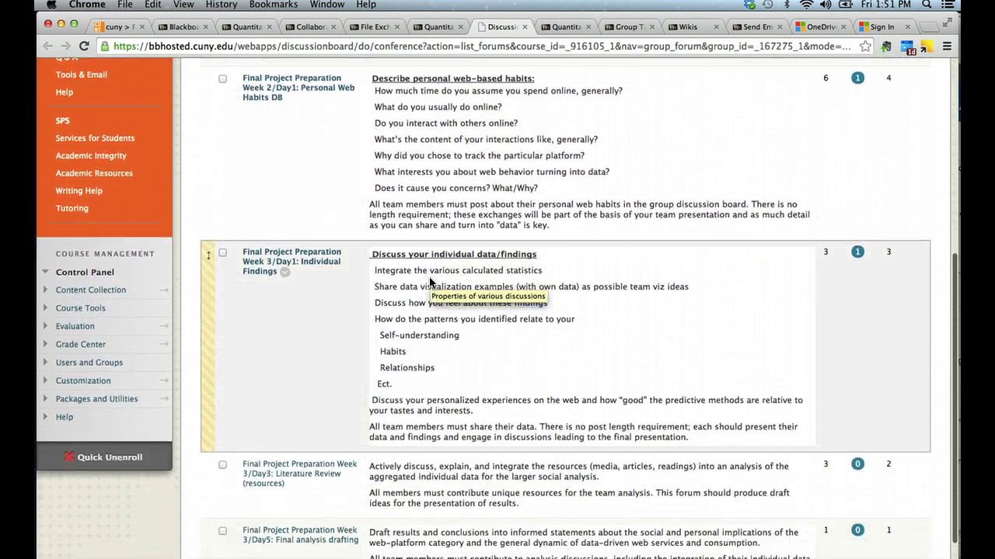
scroll(429, 282, up, 9)
scroll(429, 281, up, 1)
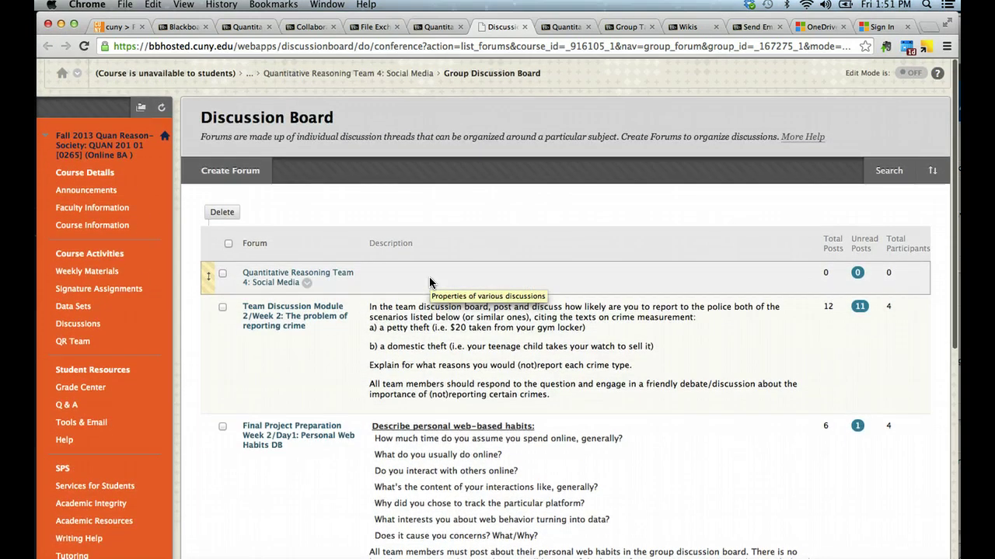
click(299, 28)
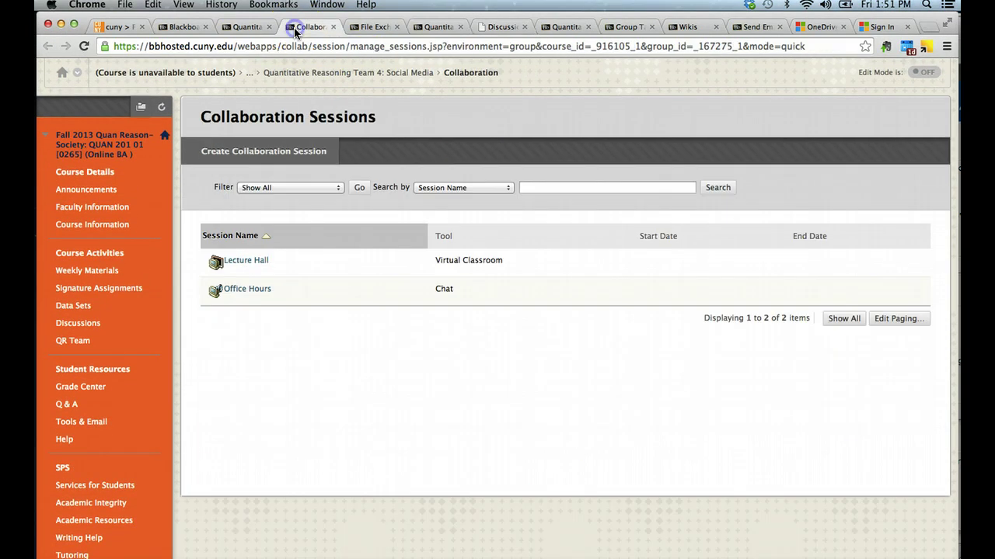
click(255, 29)
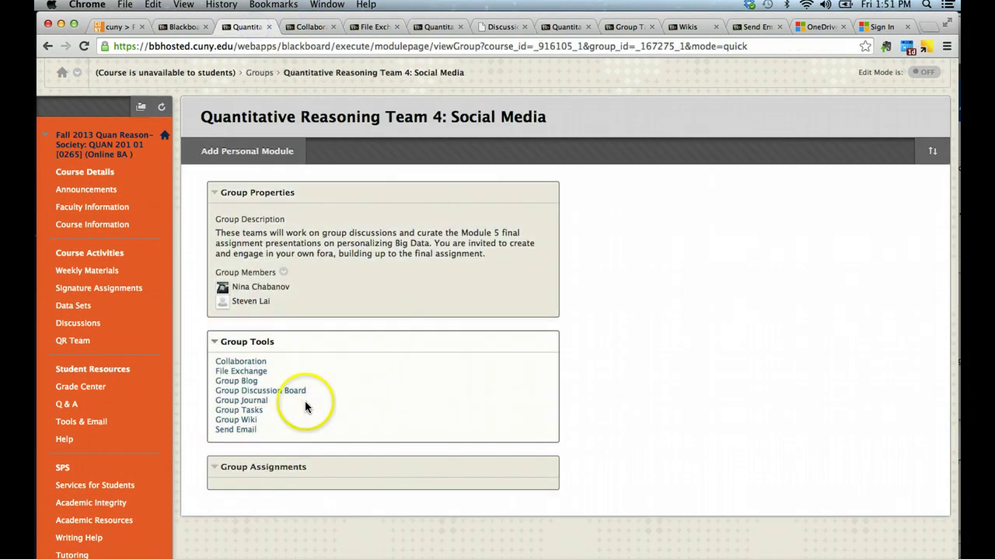
click(565, 30)
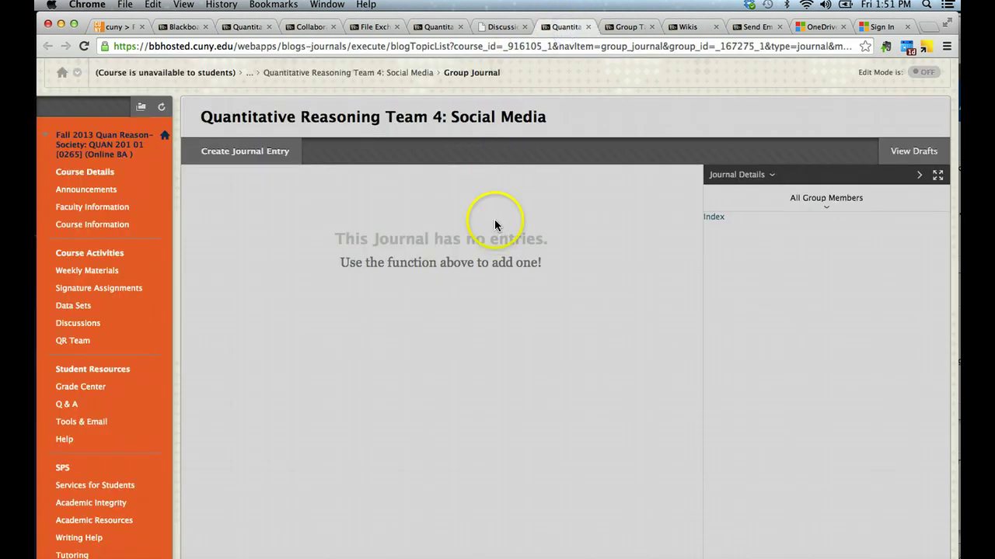
click(243, 28)
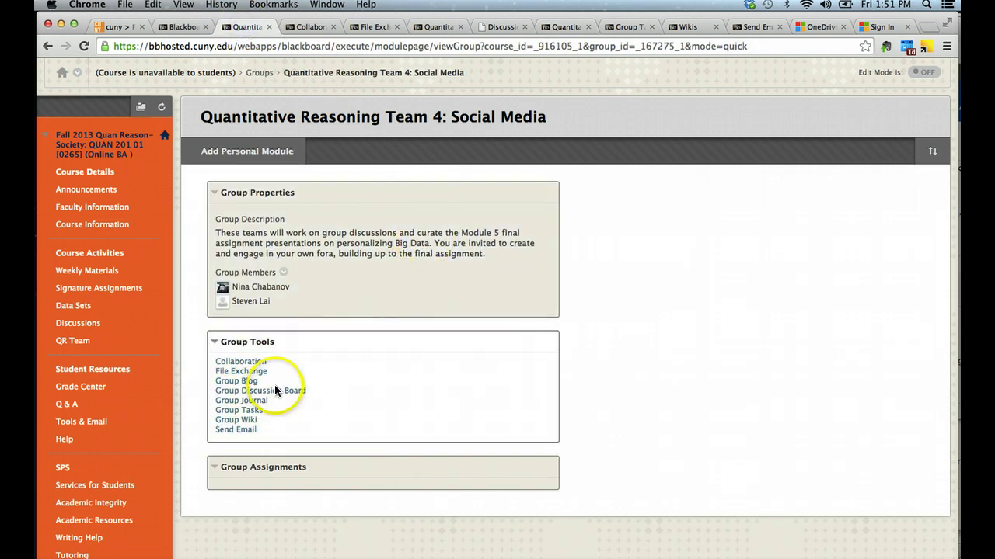
- Go to Group Tasks, start a Create Group Task form, then cancel it unsaved
click(629, 27)
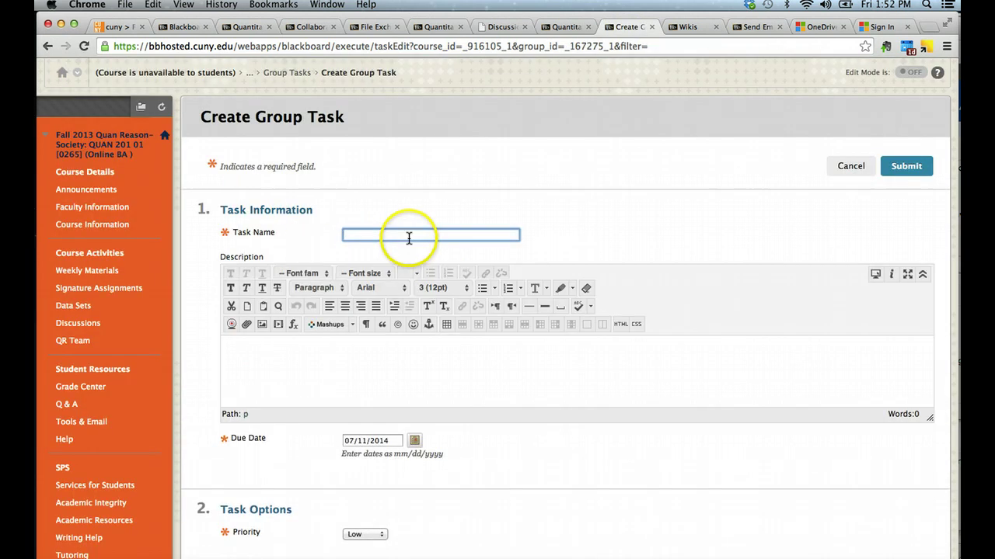
click(411, 233)
click(279, 378)
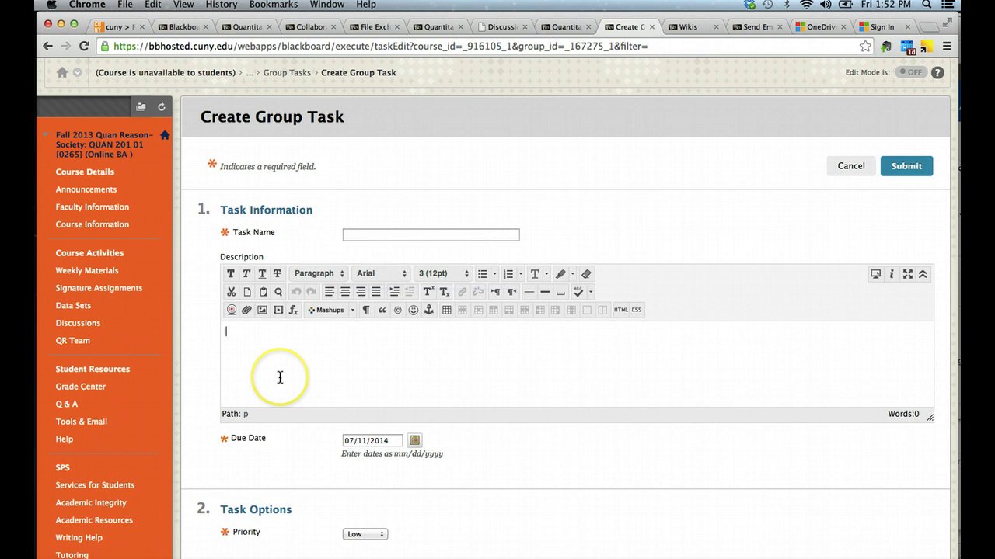
scroll(280, 377, down, 5)
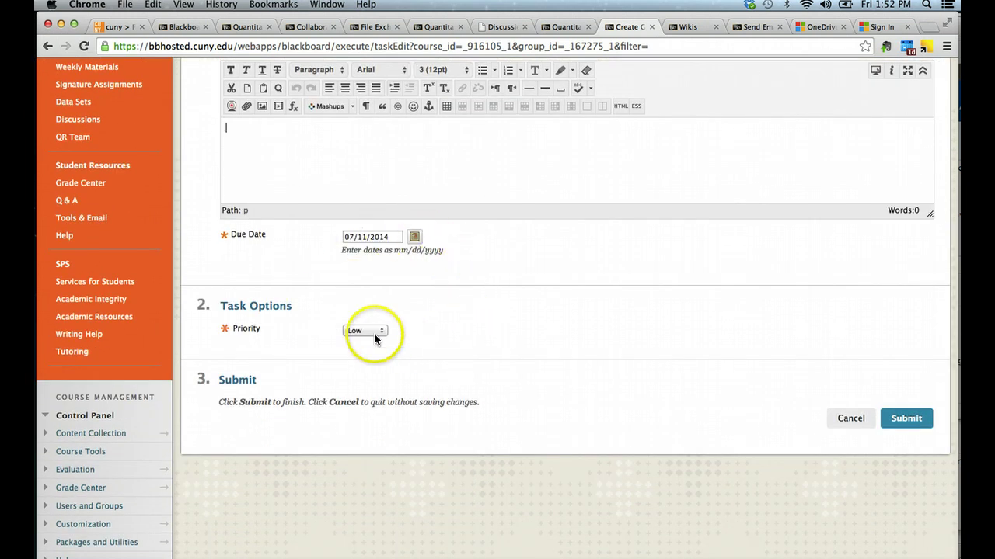
click(868, 420)
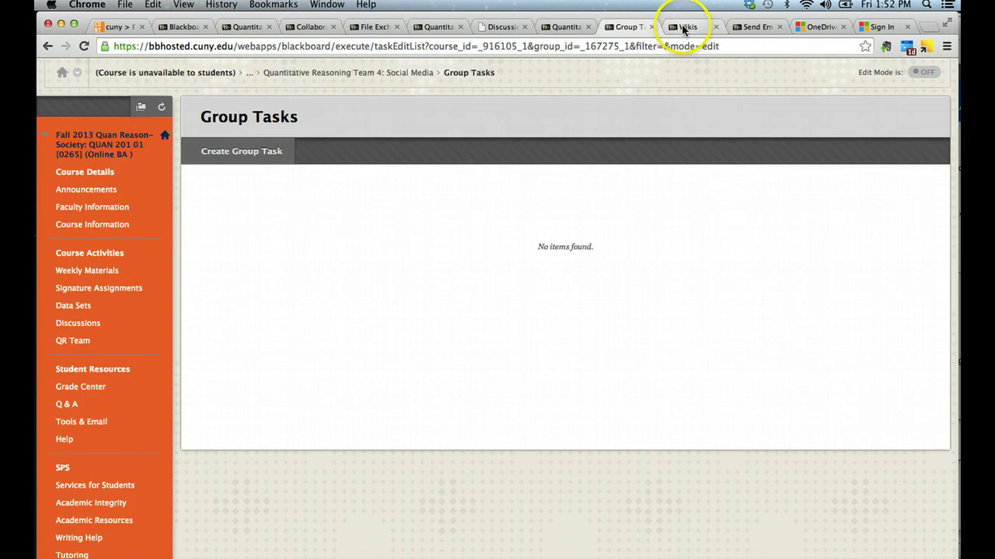
- Browse the course Wikis list, then return to the Team 4 group page
click(683, 28)
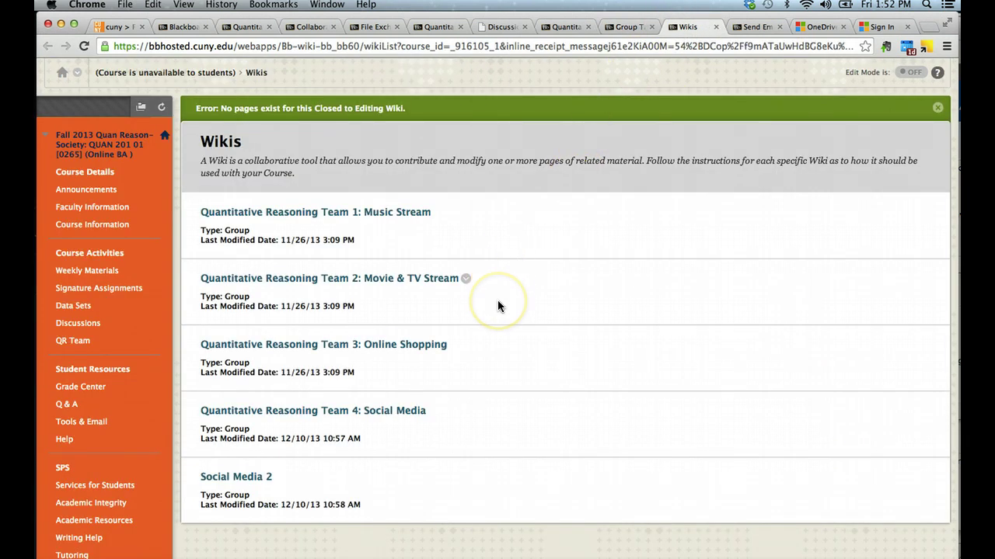
scroll(498, 302, down, 5)
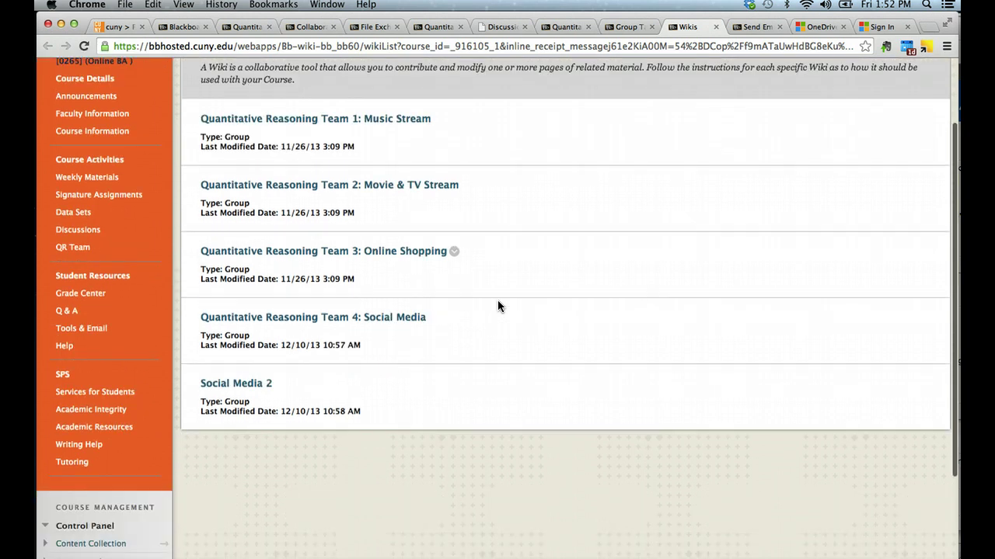
scroll(497, 307, up, 5)
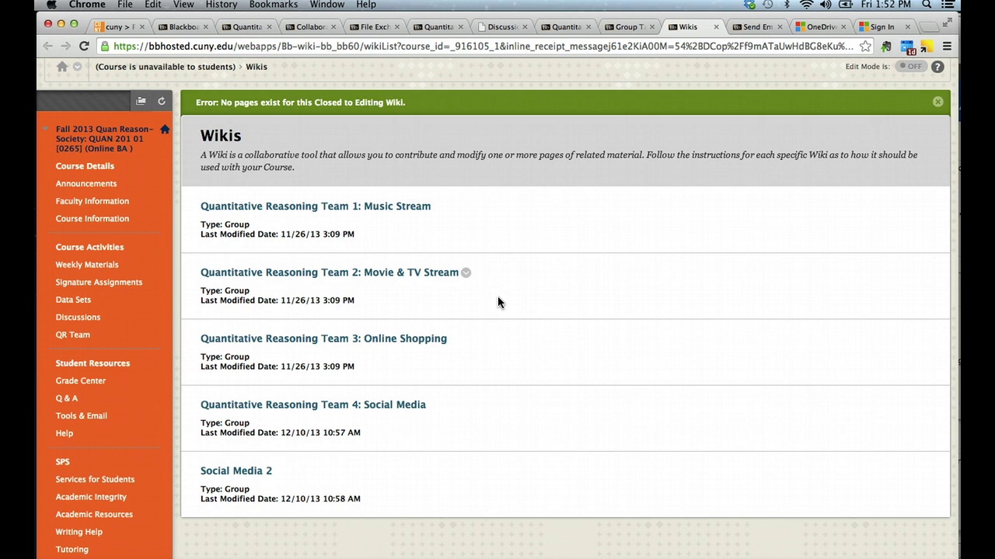
click(242, 30)
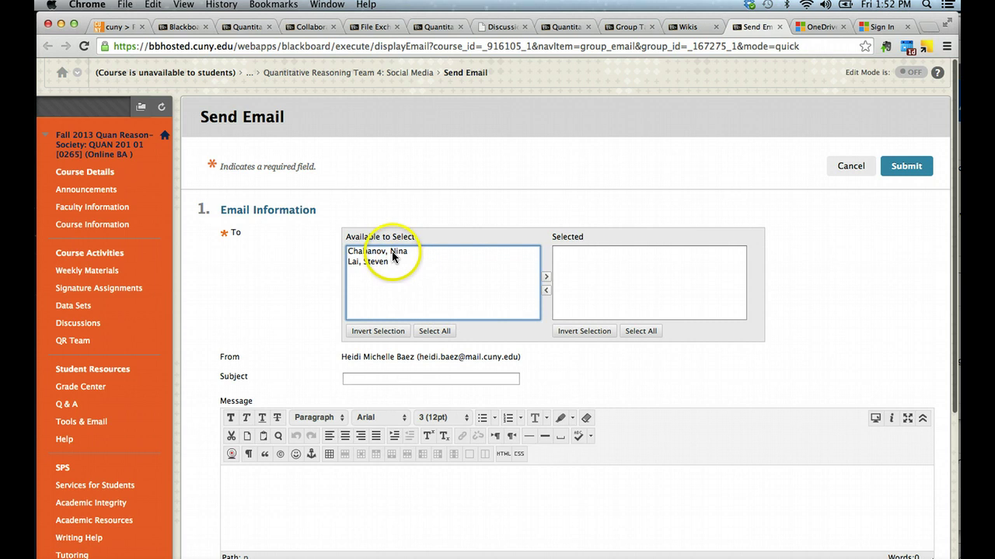
- Move both Team 4 members from Available to Select into the Selected recipients list
click(393, 253)
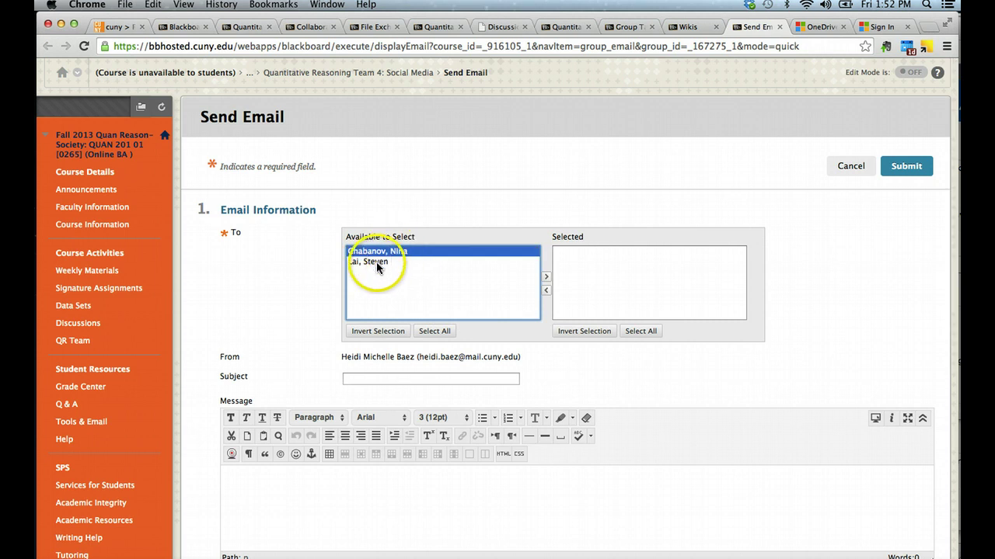
click(376, 262)
click(546, 276)
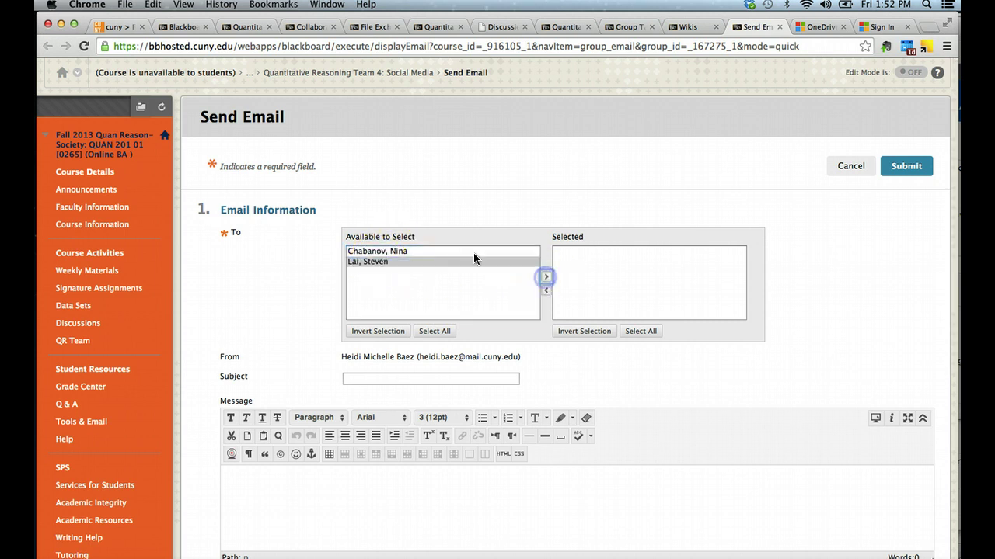
click(474, 252)
click(547, 276)
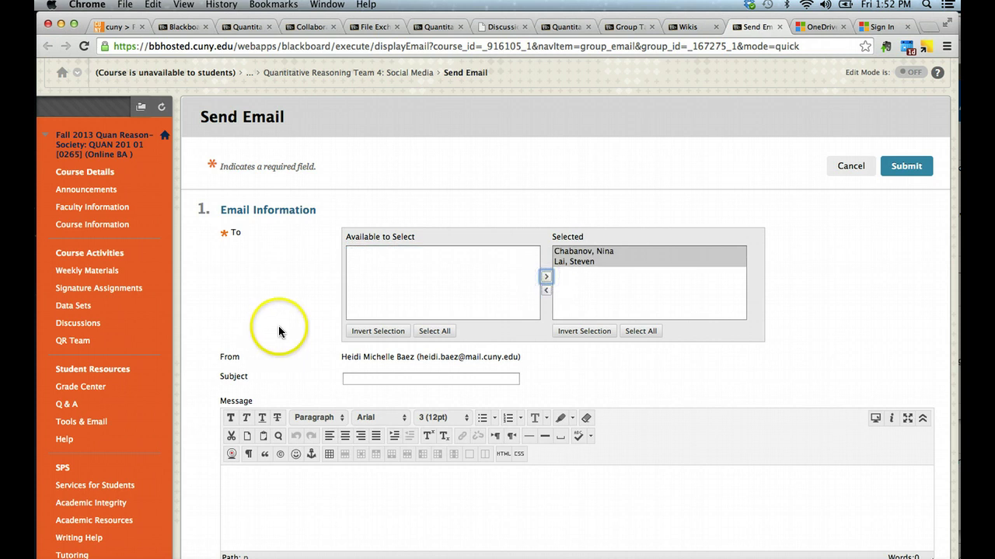
- Look over the subject, message and copy notice, then leave the email unsent for the group page
scroll(278, 329, down, 3)
click(354, 219)
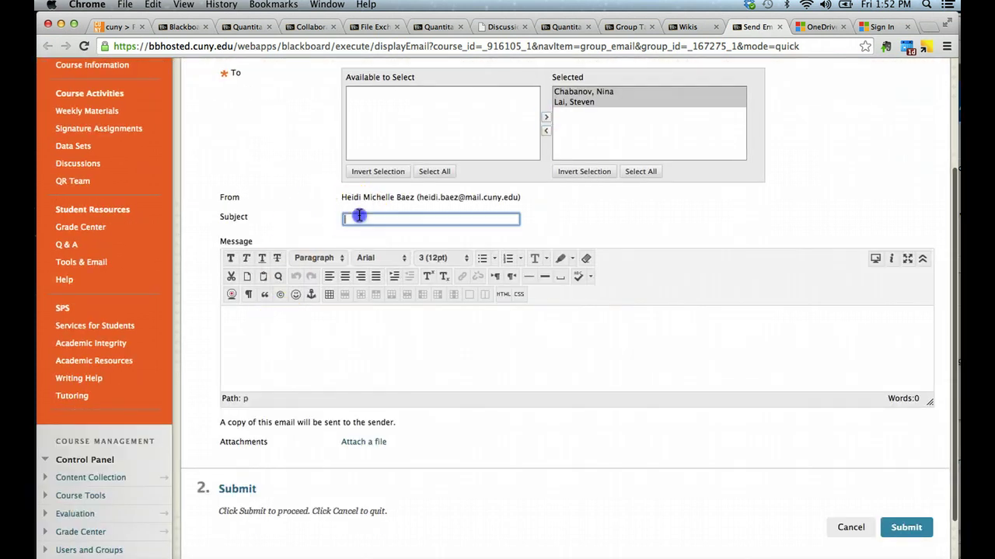
click(272, 340)
scroll(272, 341, down, 2)
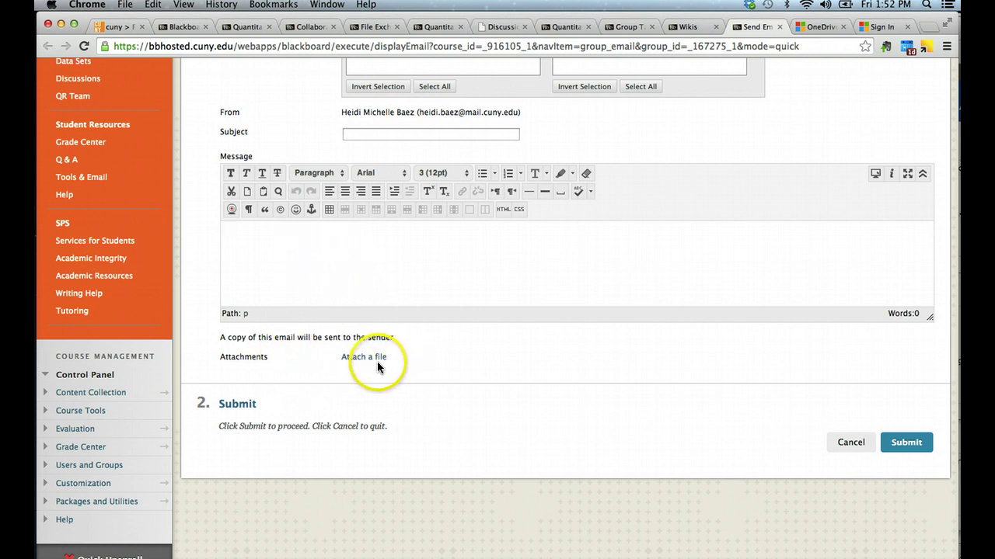
right_click(282, 338)
click(351, 329)
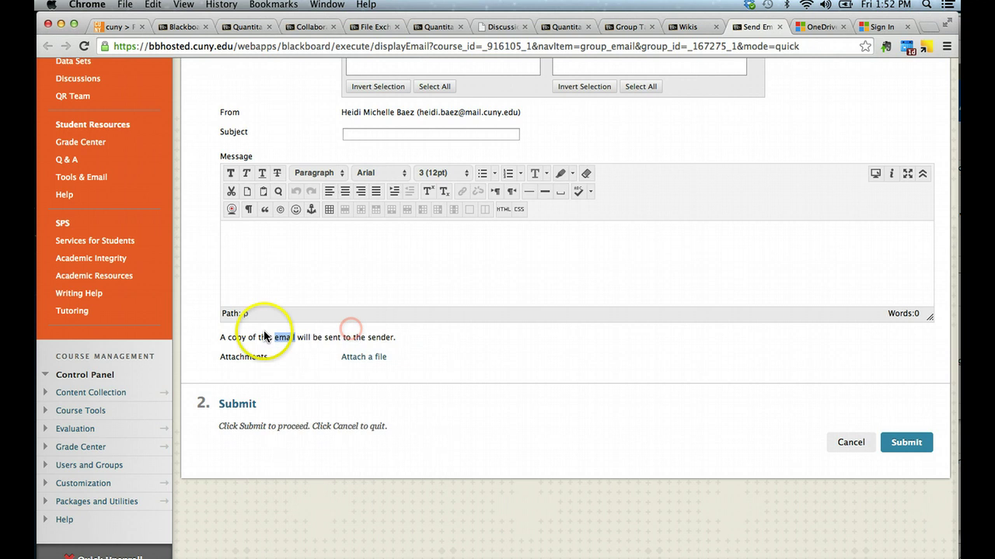
click(327, 339)
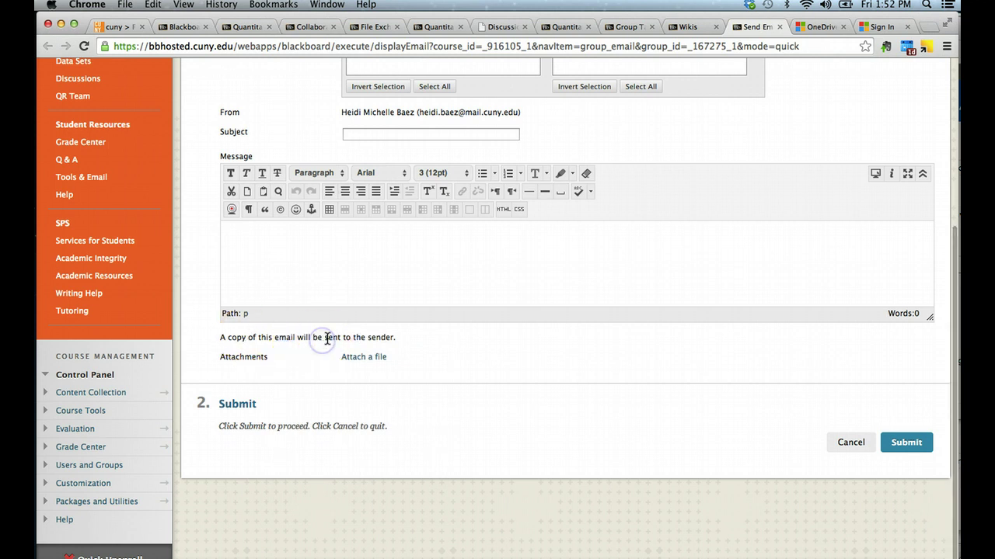
scroll(476, 358, up, 2)
right_click(477, 359)
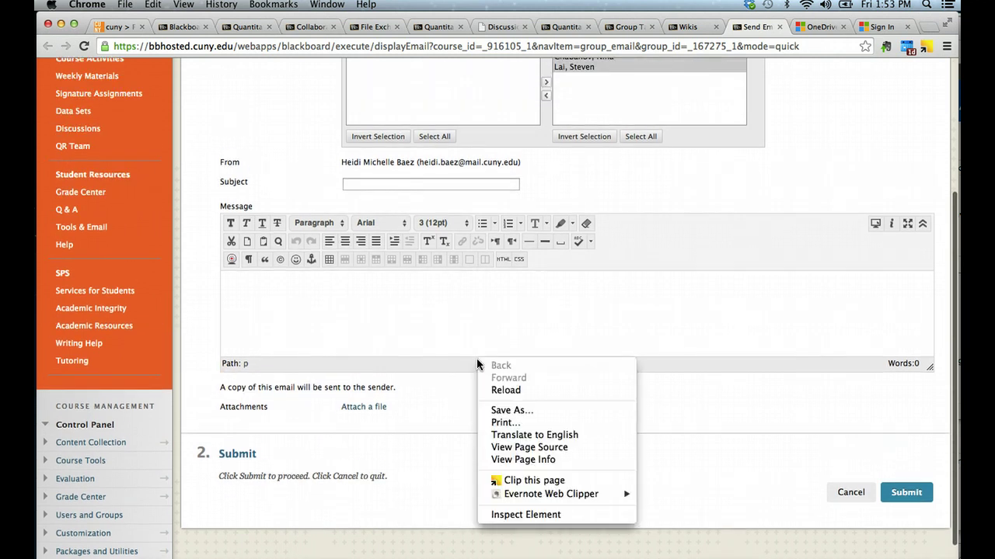
click(243, 32)
- Sign in to Outlook.com with the Microsoft account
click(243, 32)
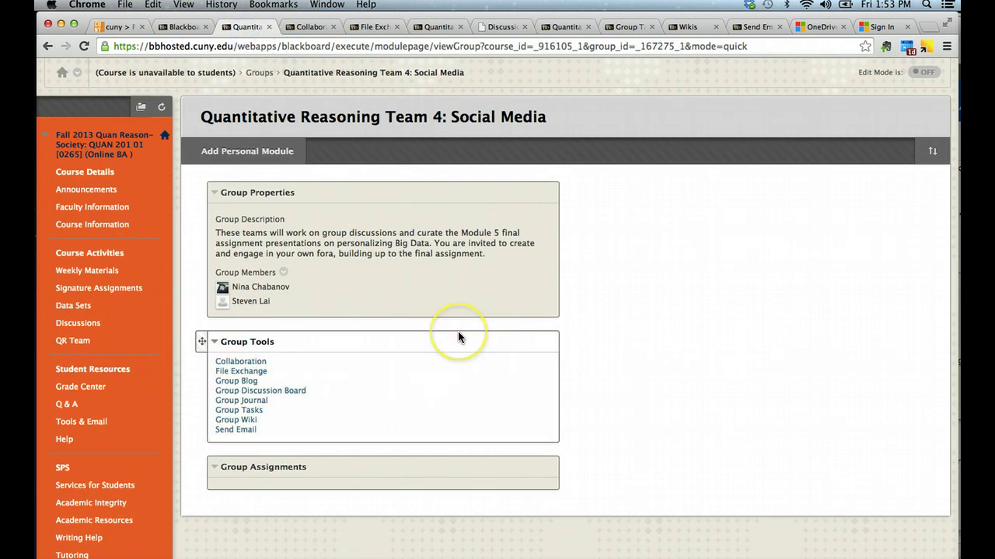
click(820, 29)
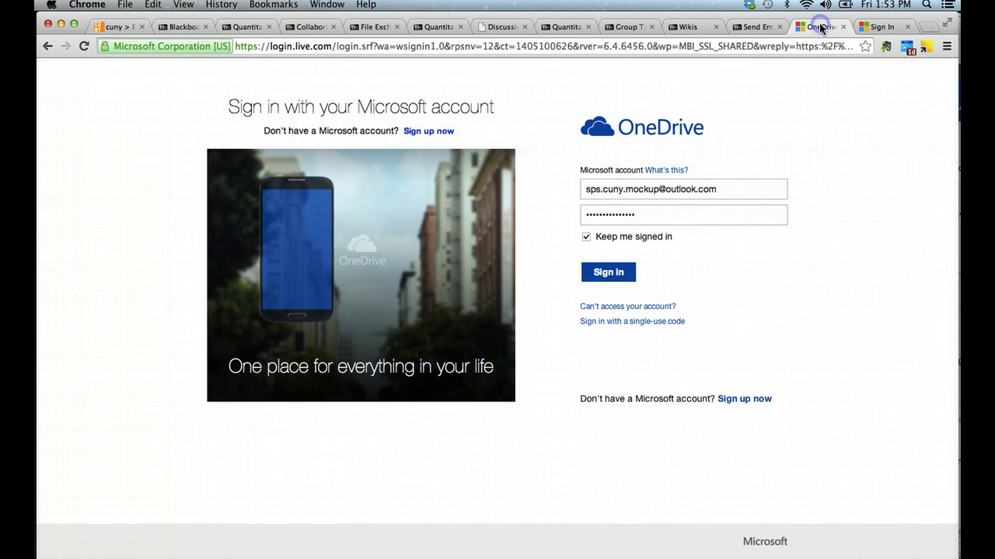
click(878, 26)
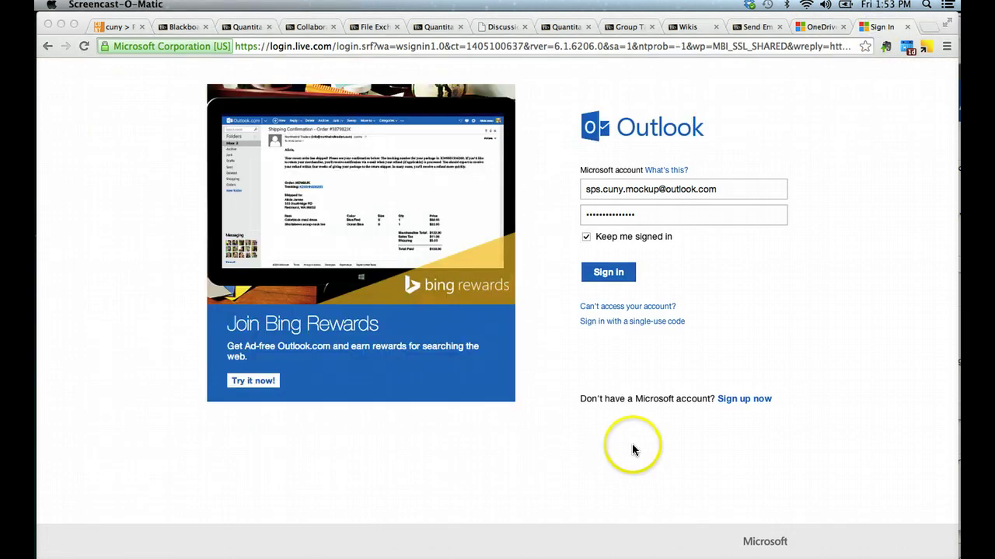
click(743, 311)
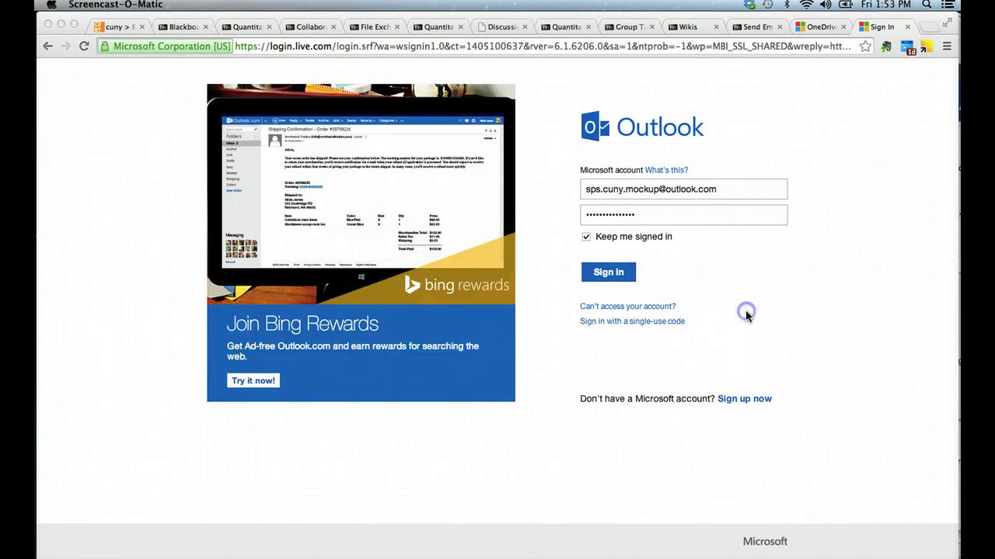
click(722, 192)
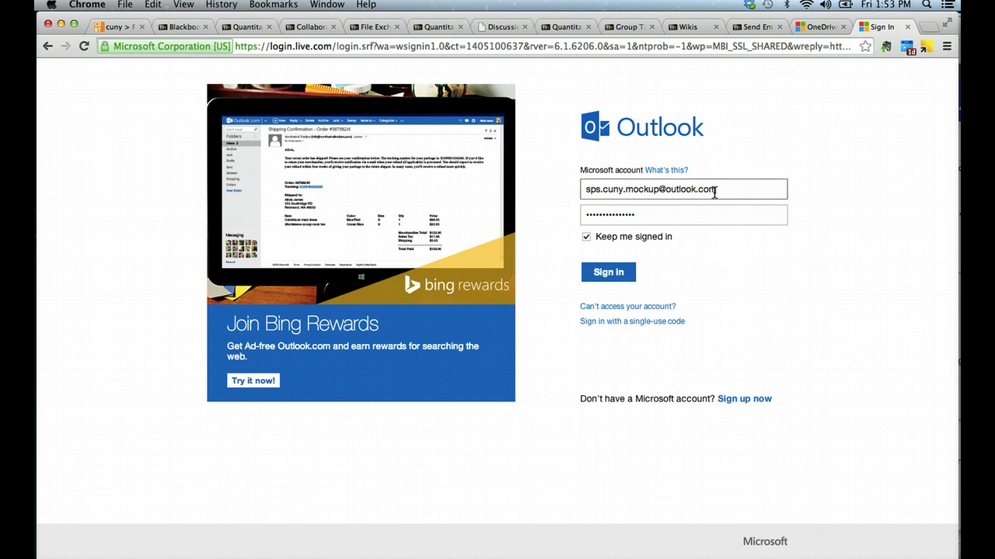
double_click(711, 191)
click(600, 277)
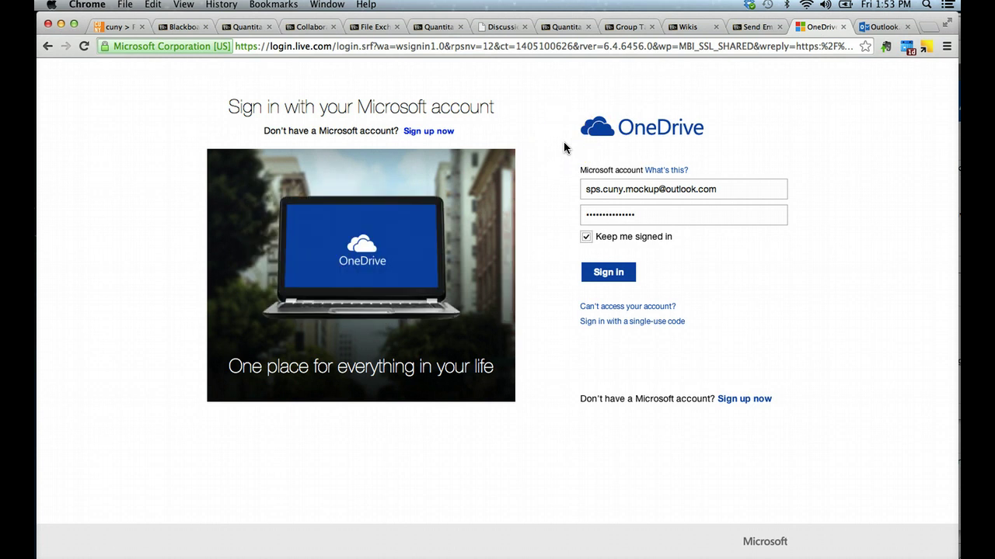
- Fill the OneDrive account and password fields, then view the new Outlook.com inbox
click(591, 191)
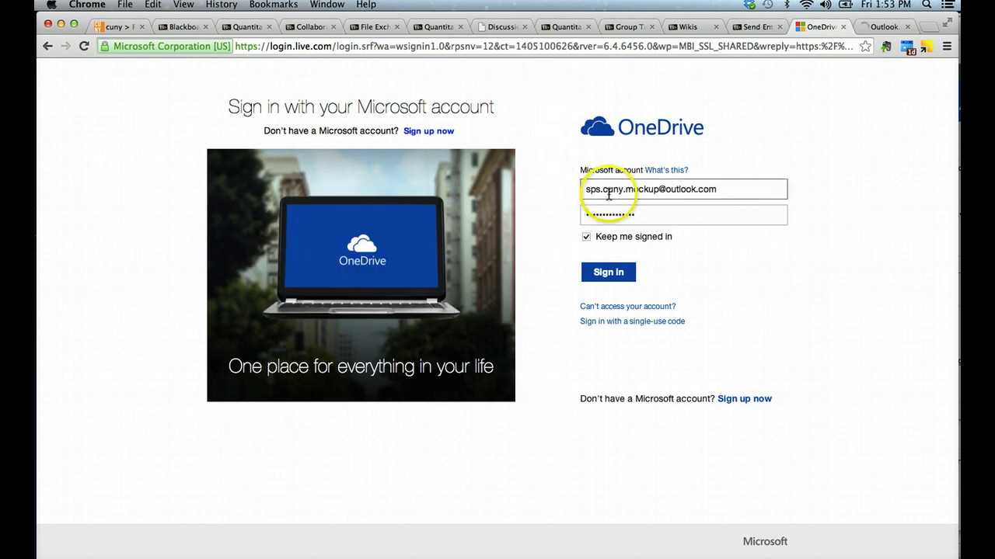
click(593, 215)
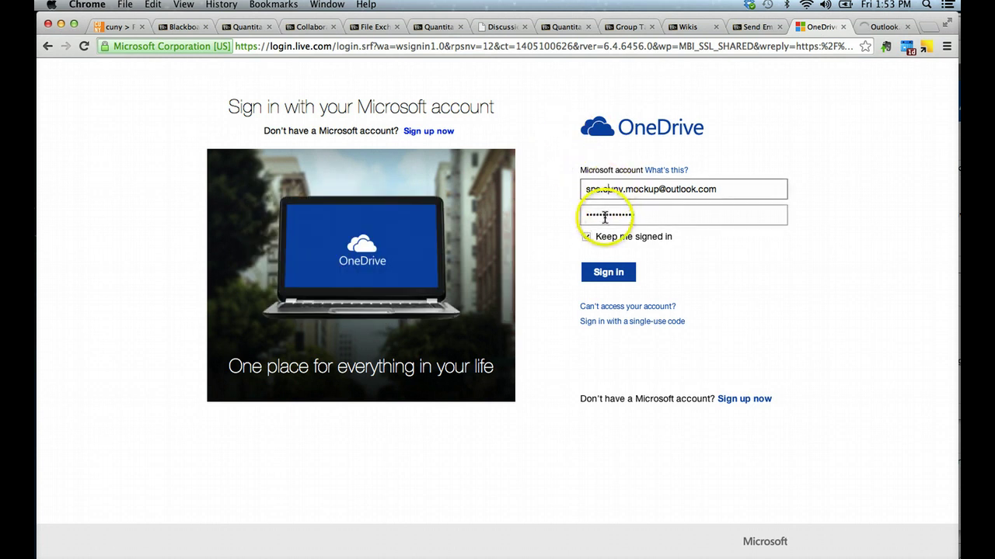
click(878, 27)
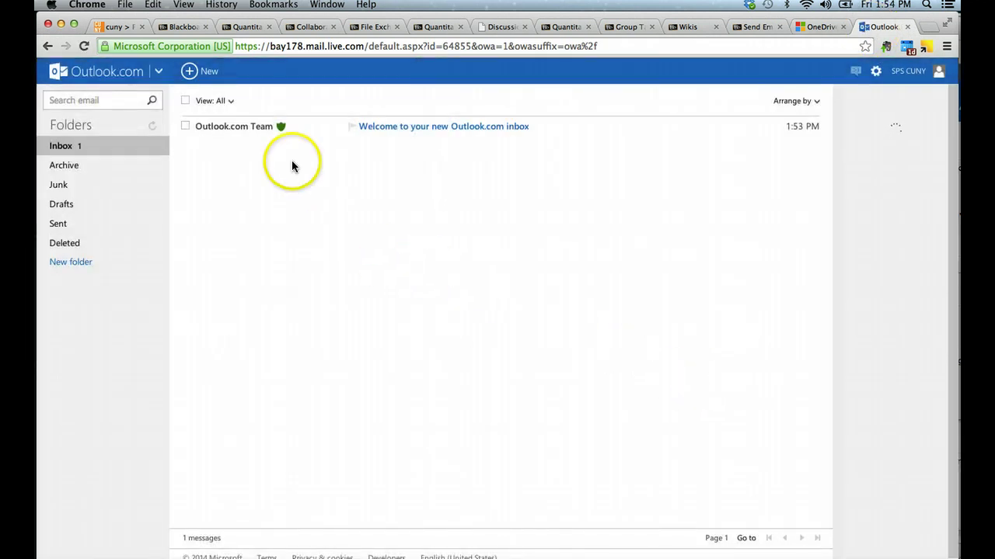
- Launch OneDrive from the Outlook.com app launcher, showing its Documents, Pictures and Public folders
click(160, 72)
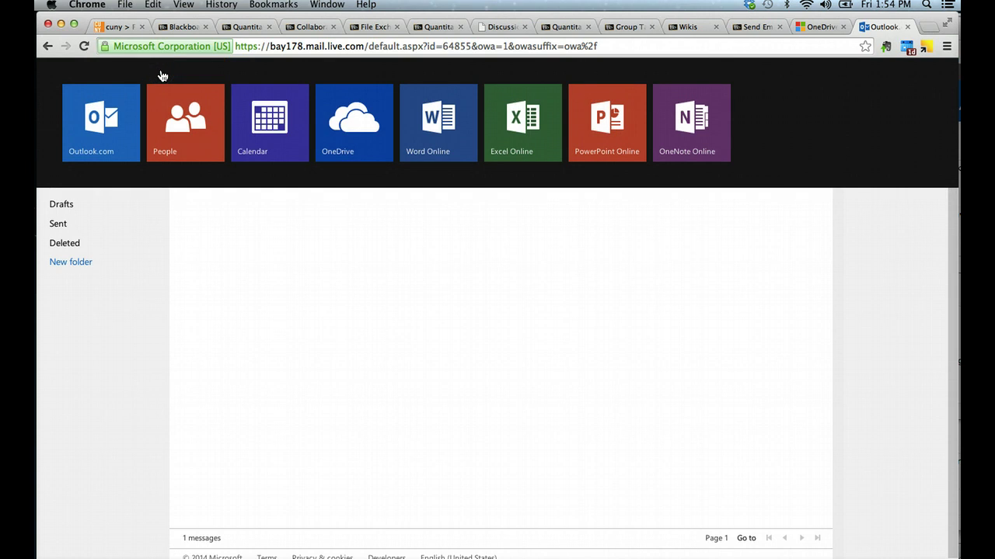
click(278, 126)
click(343, 139)
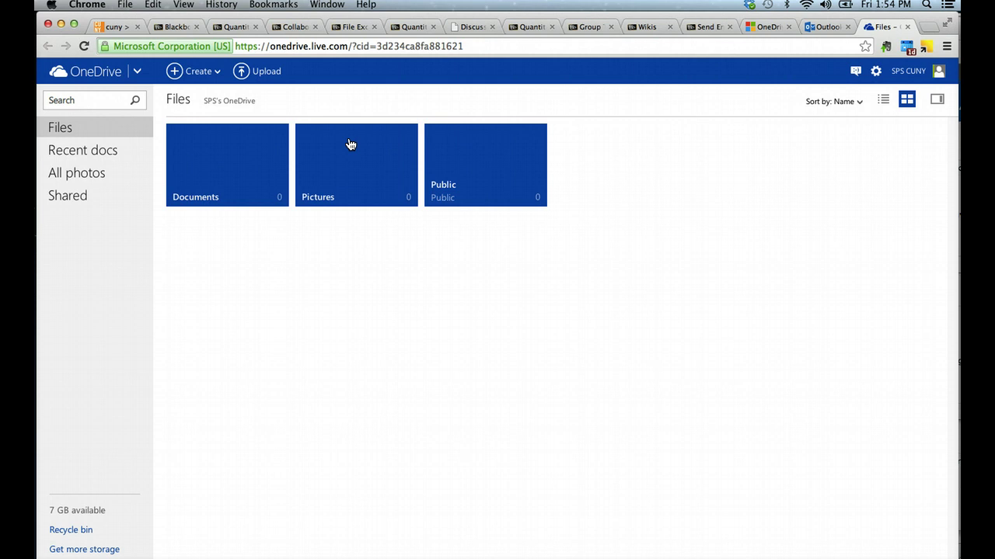
click(137, 72)
click(140, 73)
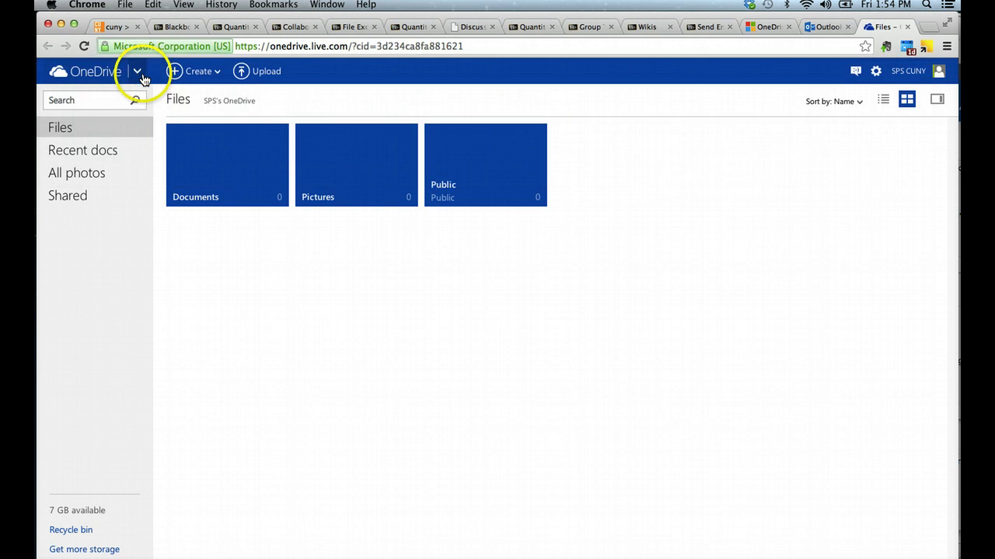
click(205, 72)
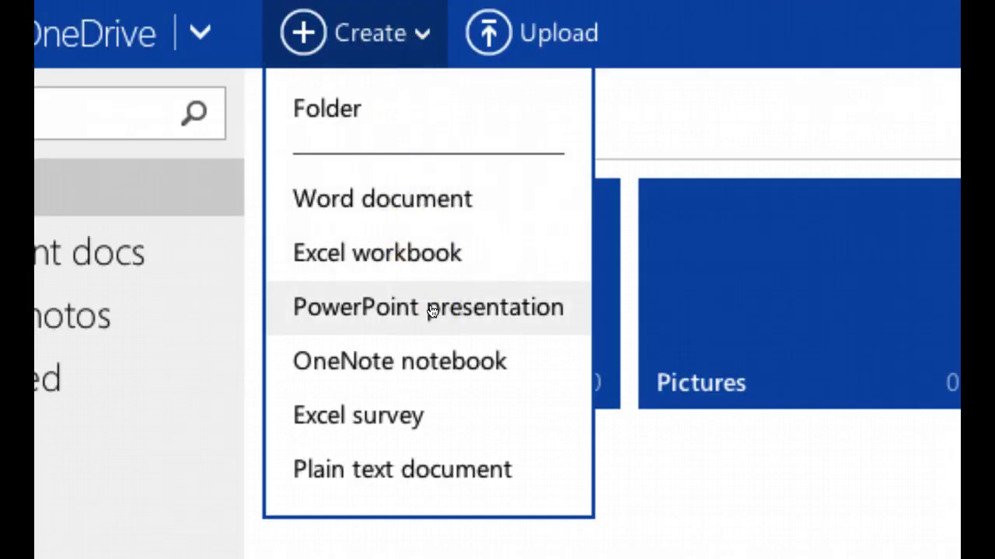
click(213, 311)
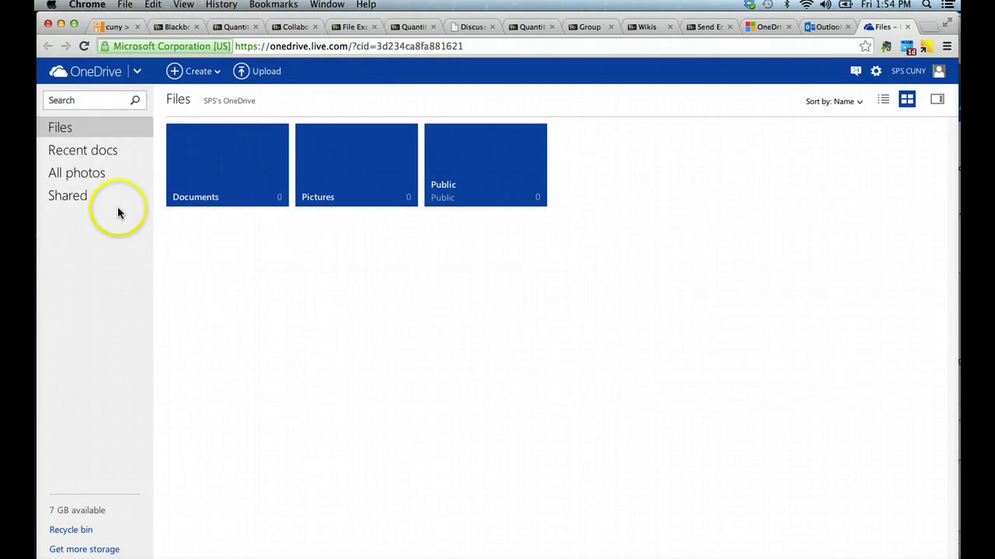
click(96, 177)
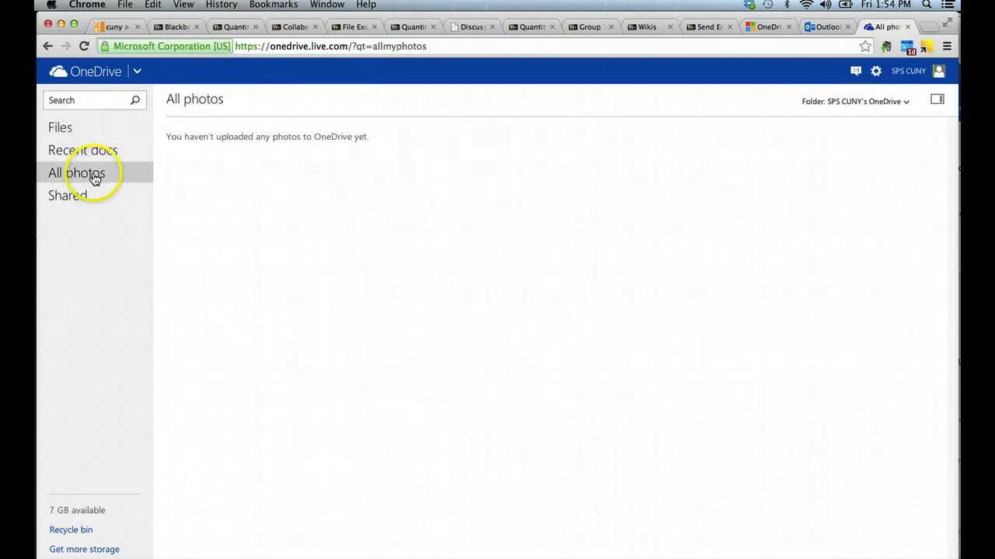
click(60, 128)
click(59, 199)
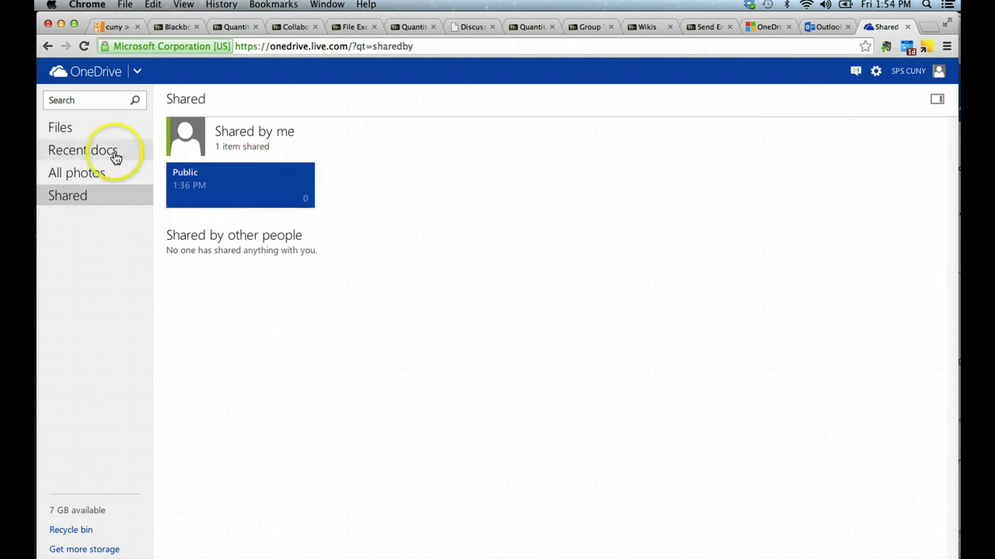
click(88, 137)
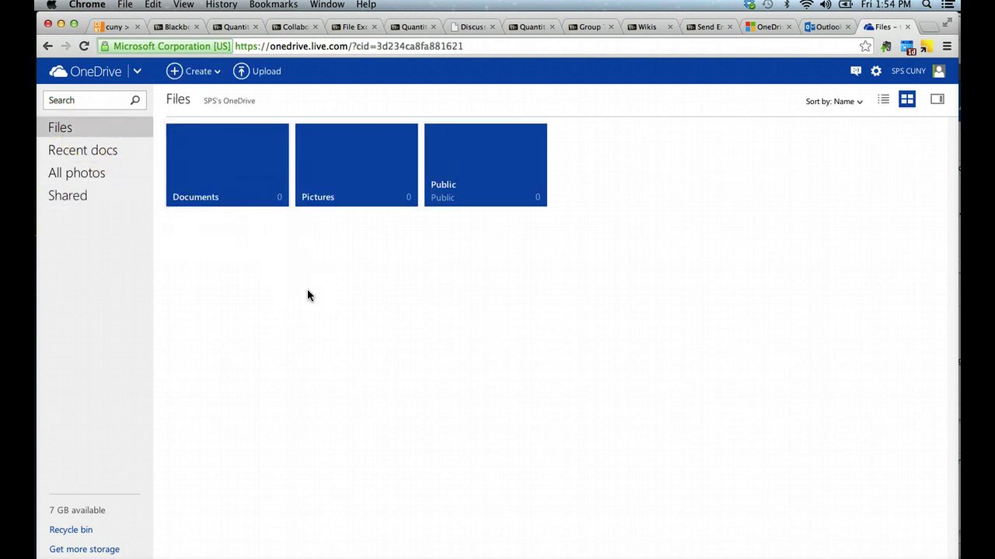
click(810, 28)
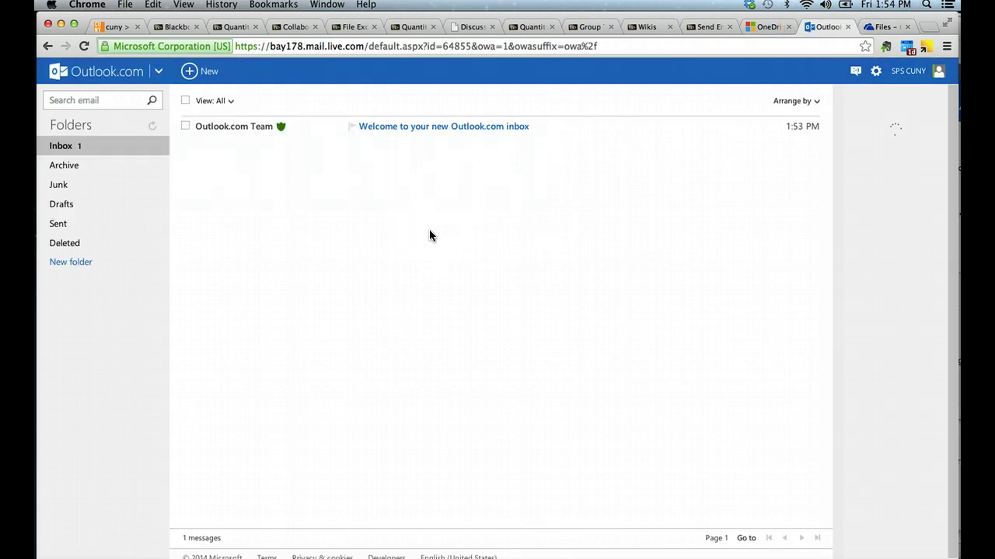
- Check the inbox's single welcome message and move OneDrive into its own window beside Blackboard
click(440, 233)
click(624, 209)
click(831, 262)
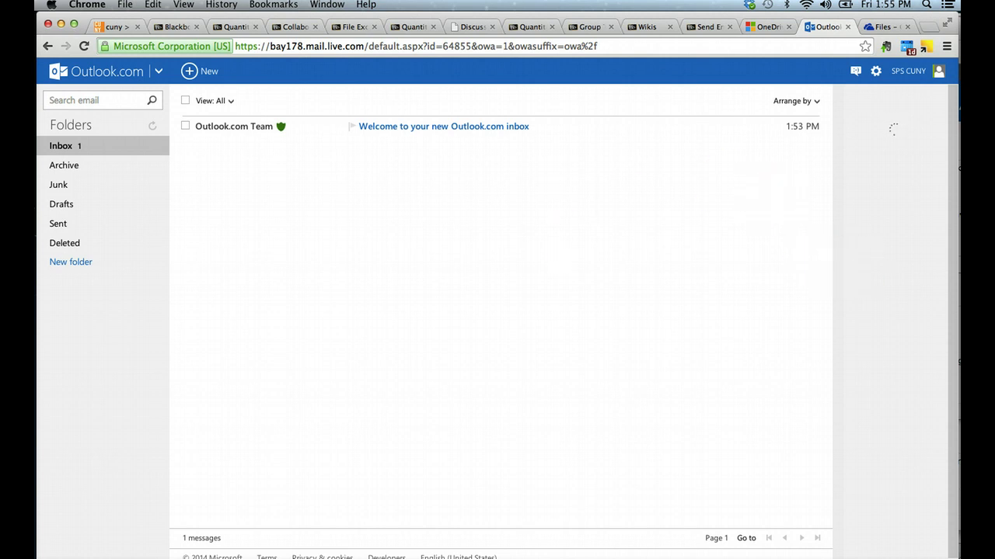